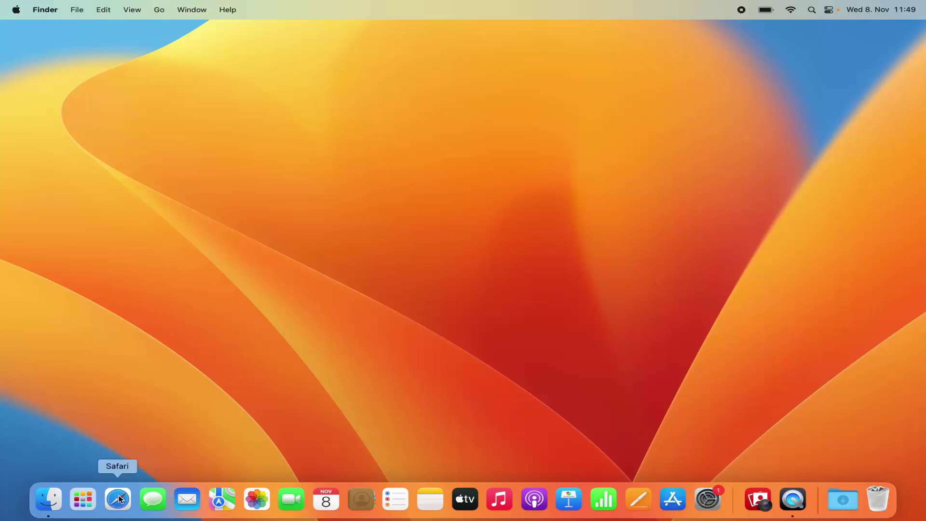
Search Google in Safari for 'google chrome download'.
click(118, 499)
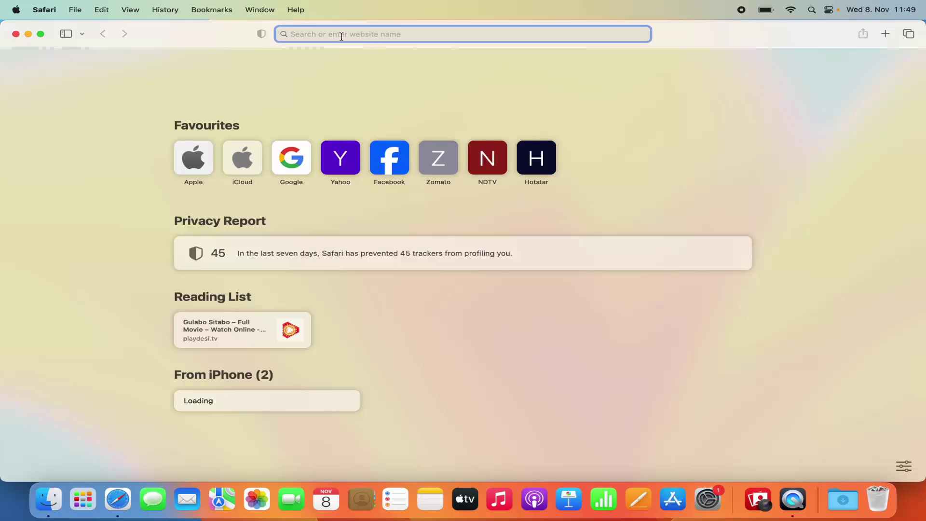
text(google ch)
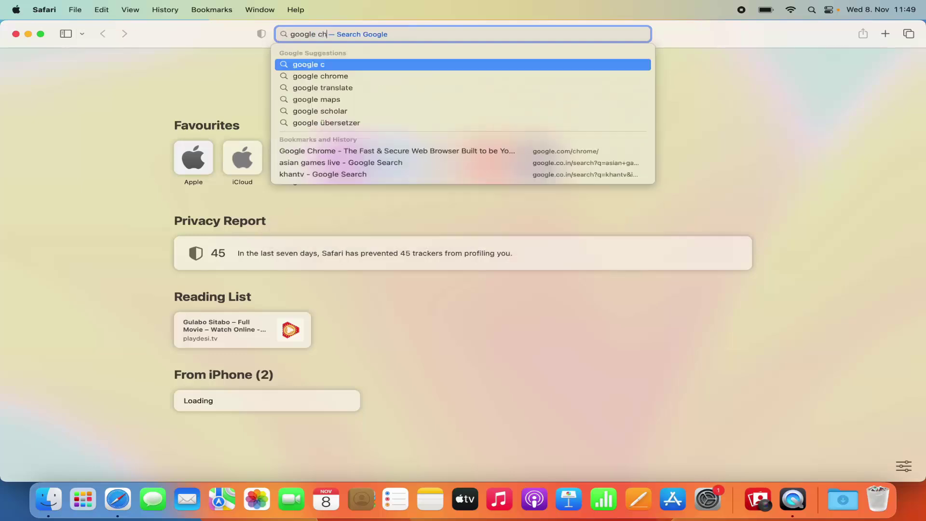
text(rome download)
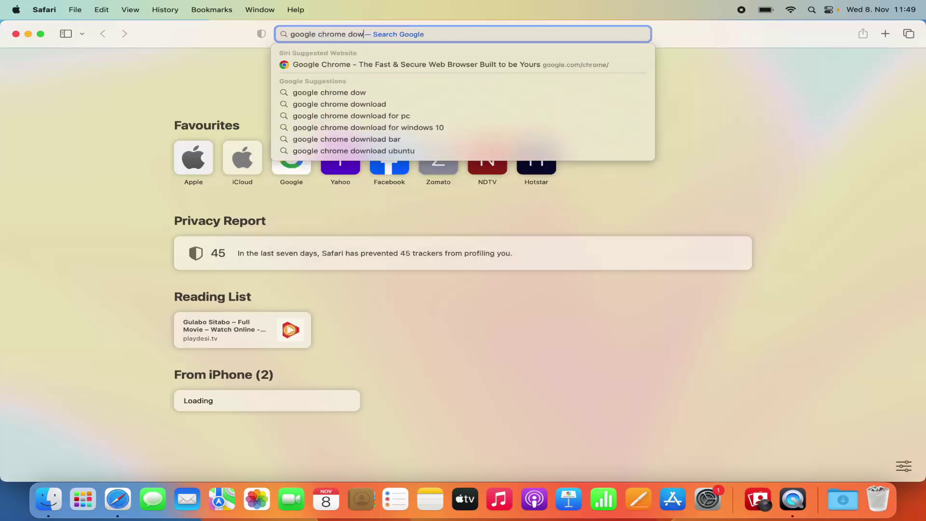
click(322, 105)
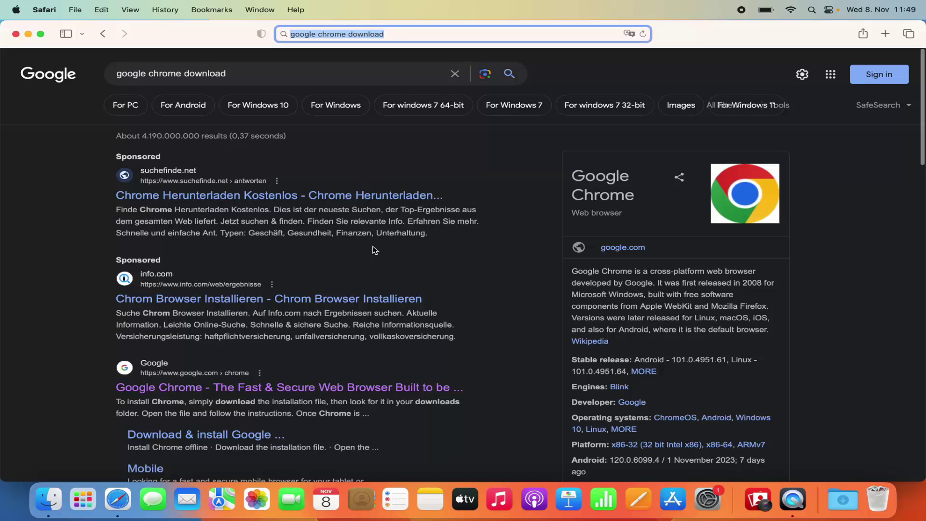
Open the google.com result 'Google Chrome - The Fast & Secure Web Browser'.
scroll(375, 250, down, 5)
scroll(375, 250, down, 2)
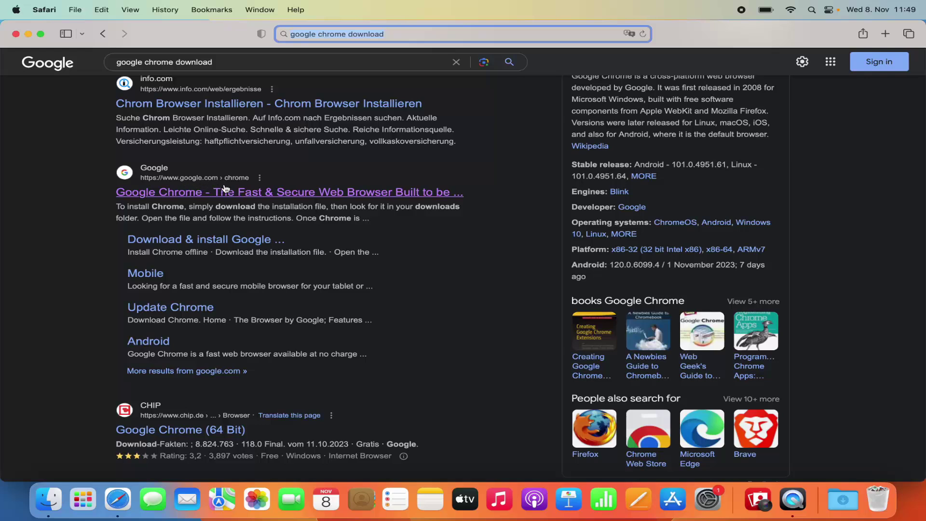
click(233, 193)
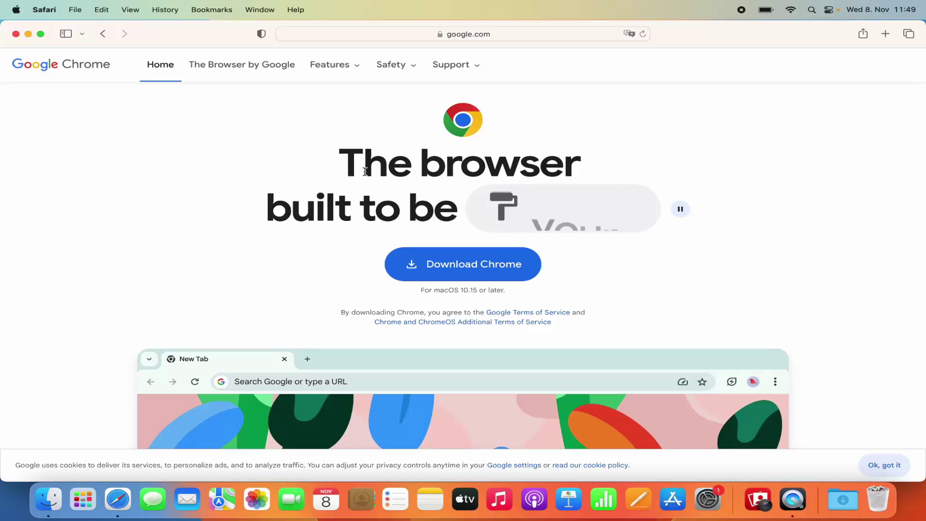
click(442, 270)
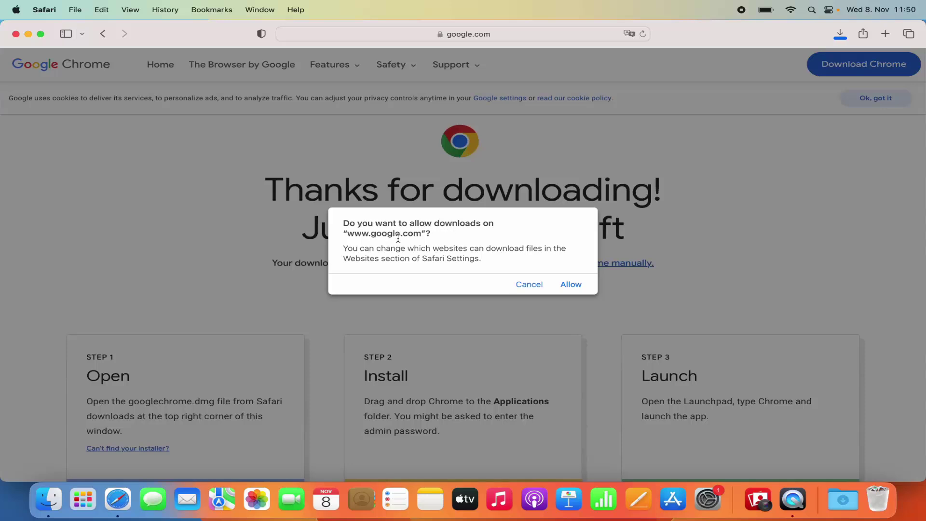
click(570, 286)
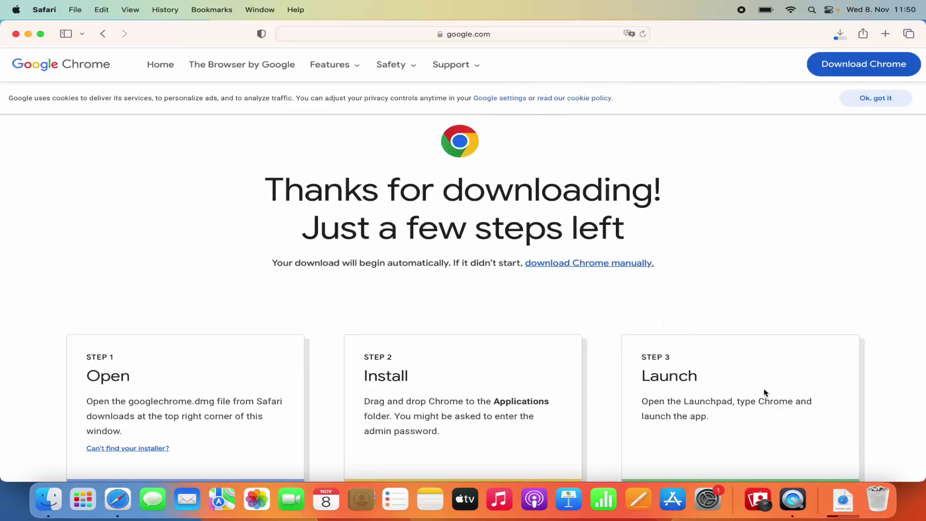
Open googlechrome.dmg from Safari's Downloads list.
click(840, 33)
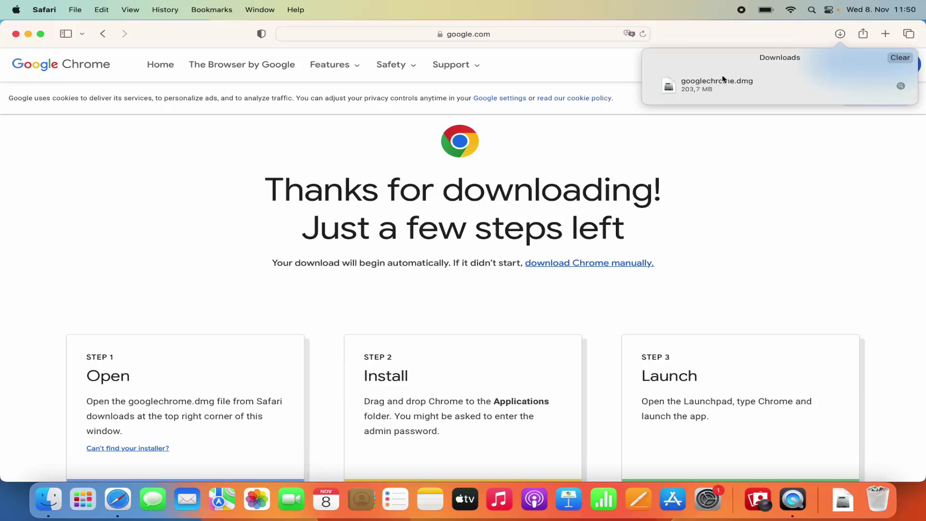
click(842, 35)
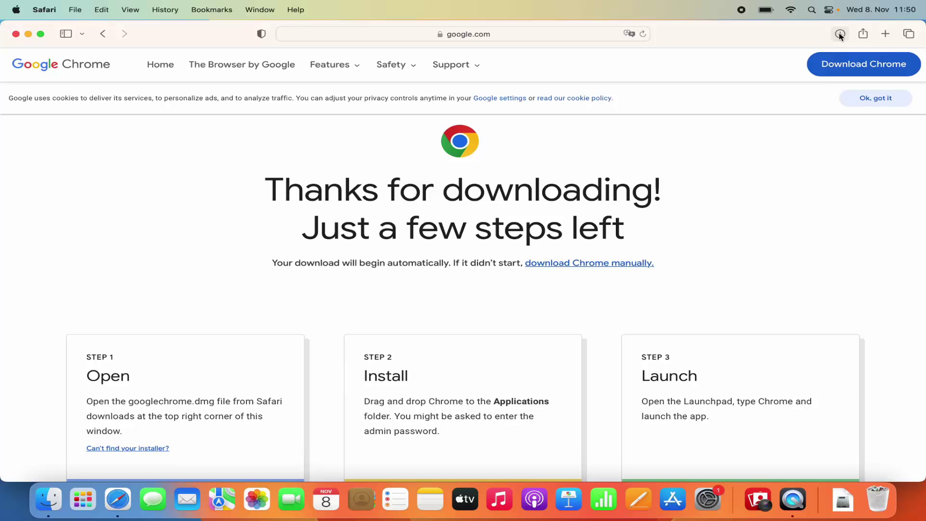
click(841, 35)
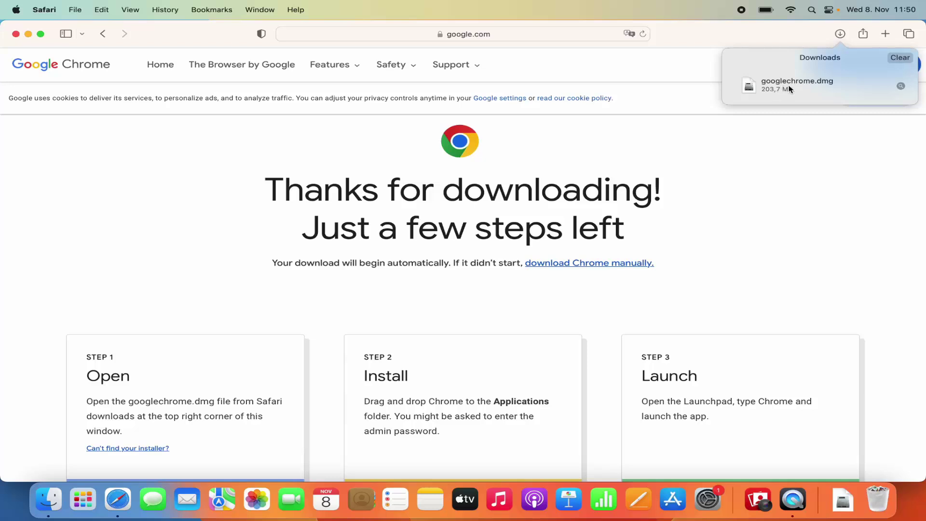
click(790, 88)
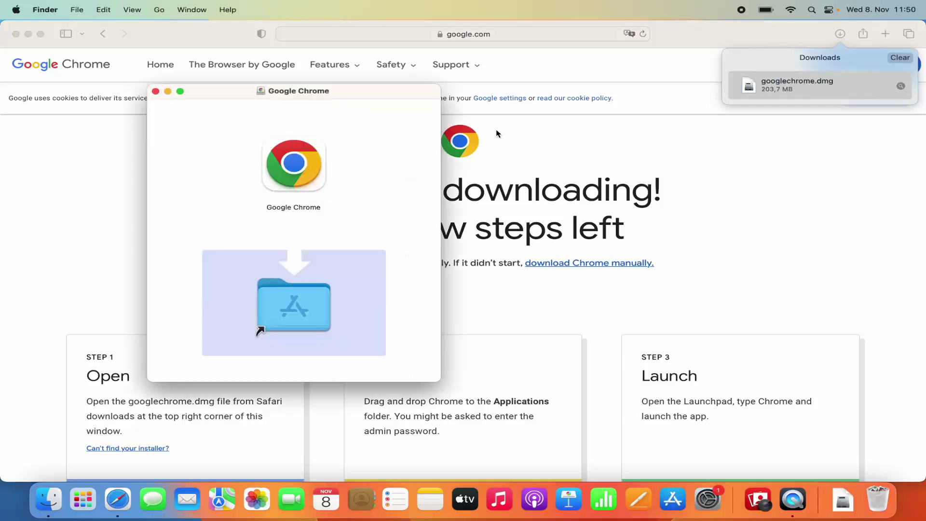
Minimize Safari and drag Google Chrome from the disk image into Applications.
click(29, 34)
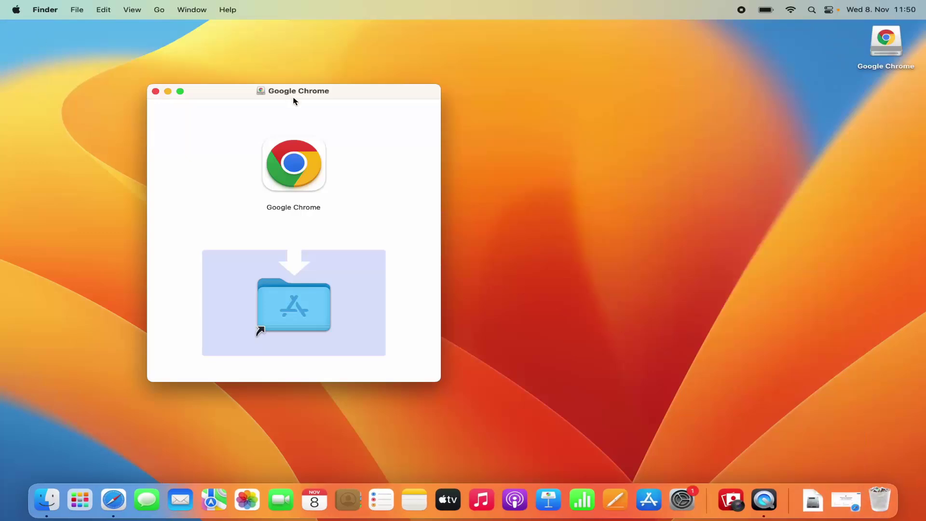
drag(303, 91, 501, 85)
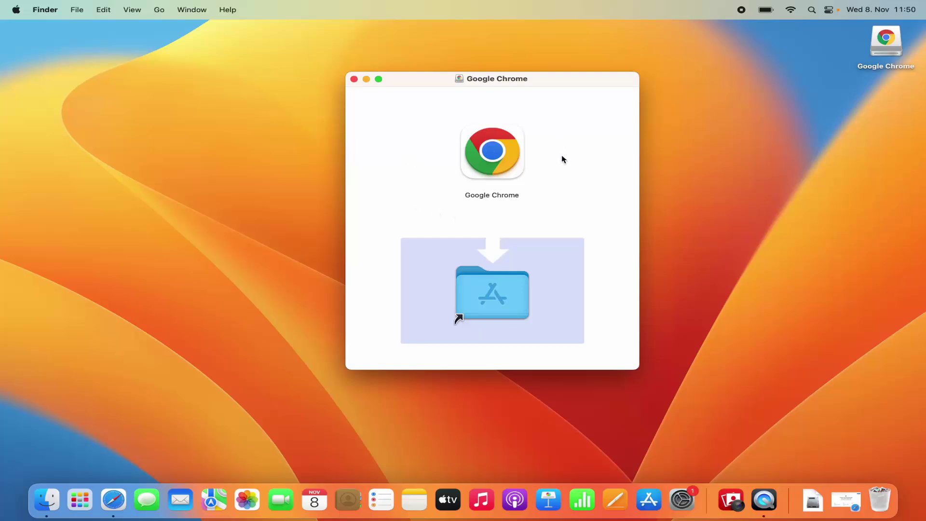
click(507, 164)
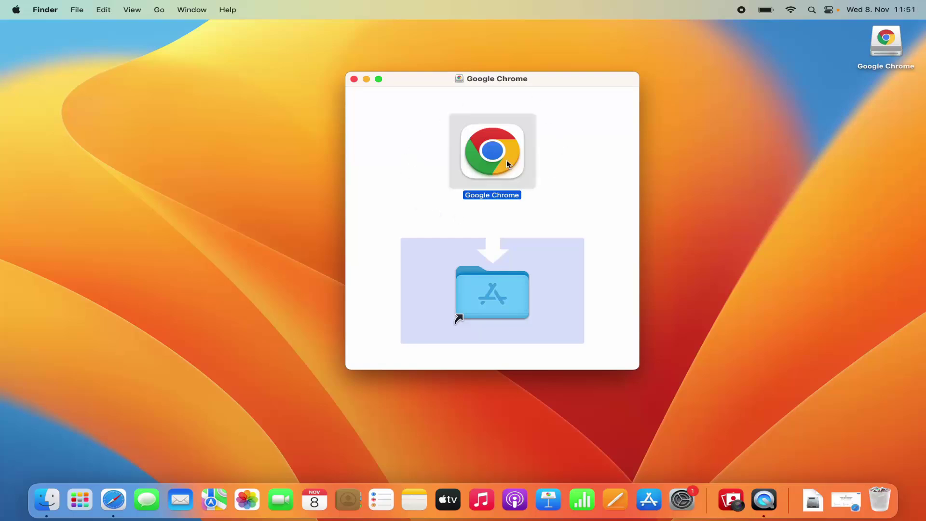
drag(508, 164, 514, 306)
click(80, 504)
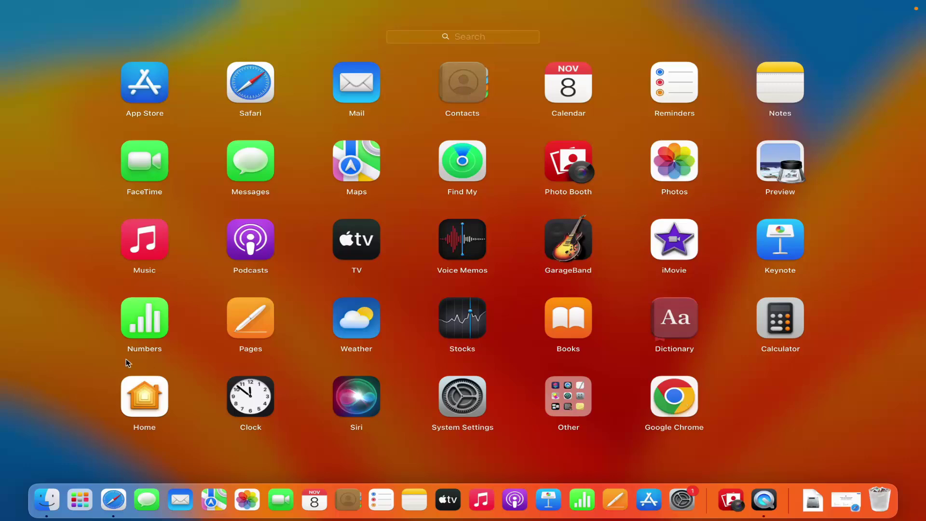
click(46, 351)
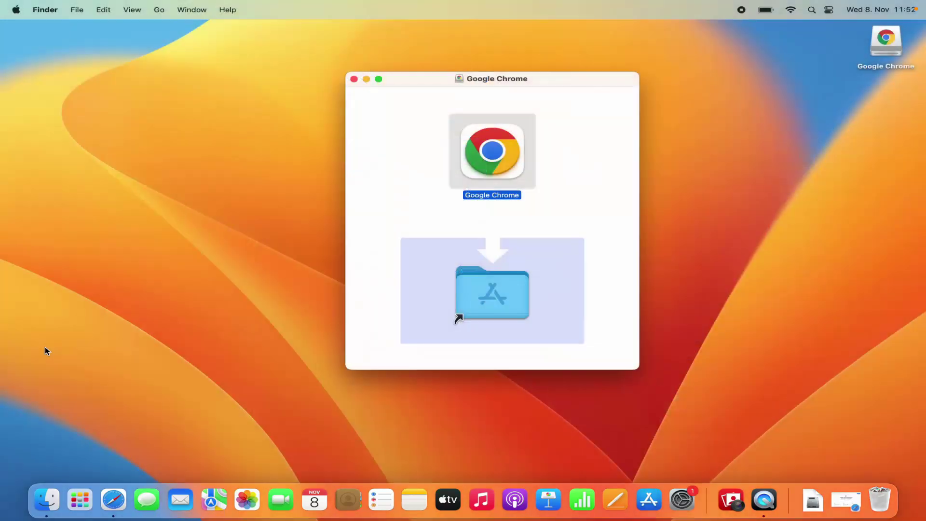
View the Applications folder in a new Finder window, then close that window.
right_click(48, 499)
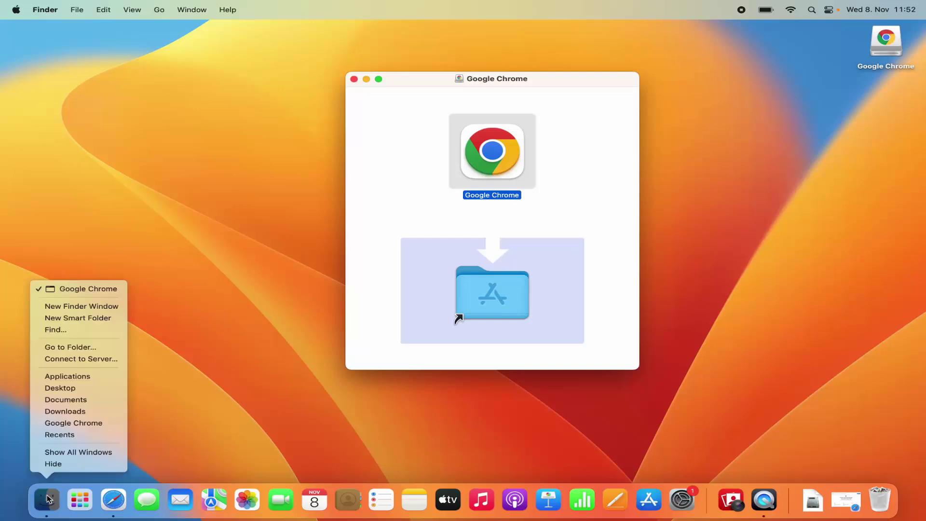
click(70, 312)
click(229, 153)
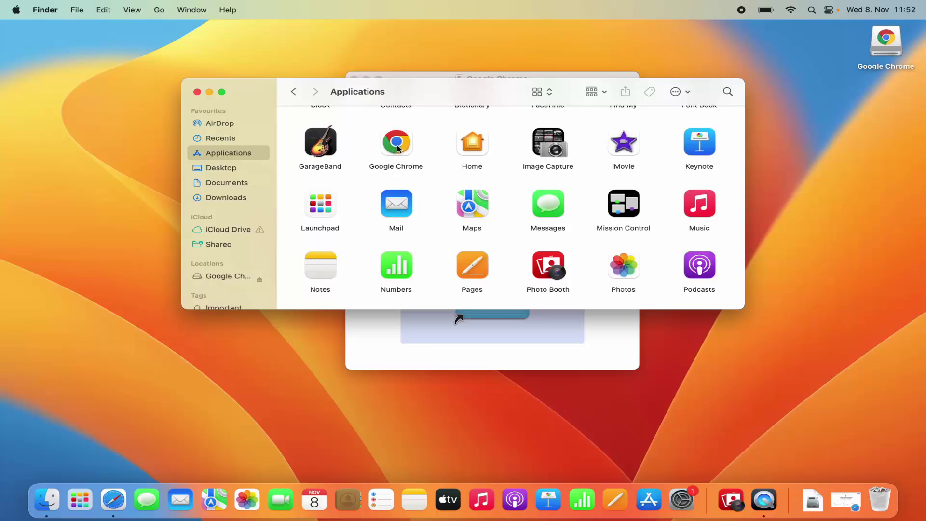
click(197, 92)
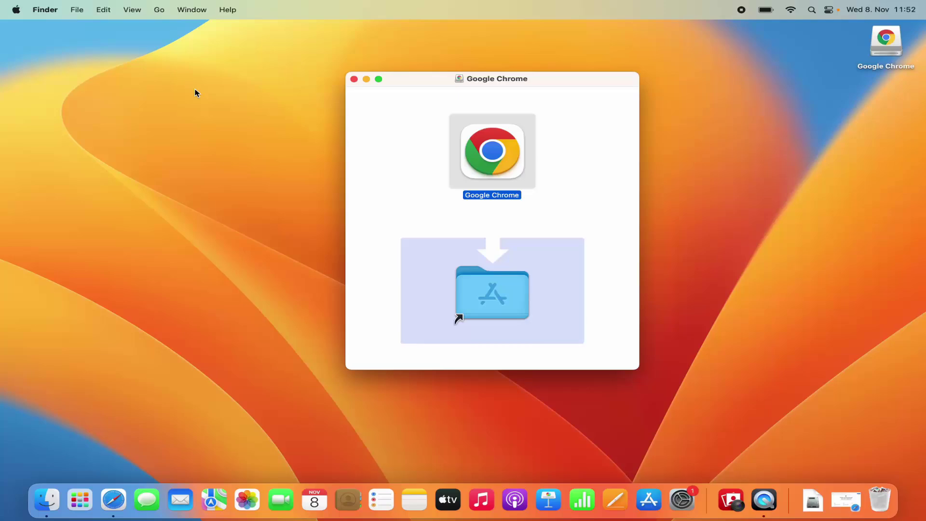
Launch Google Chrome from Launchpad, close the installer window, and approve opening it.
click(80, 501)
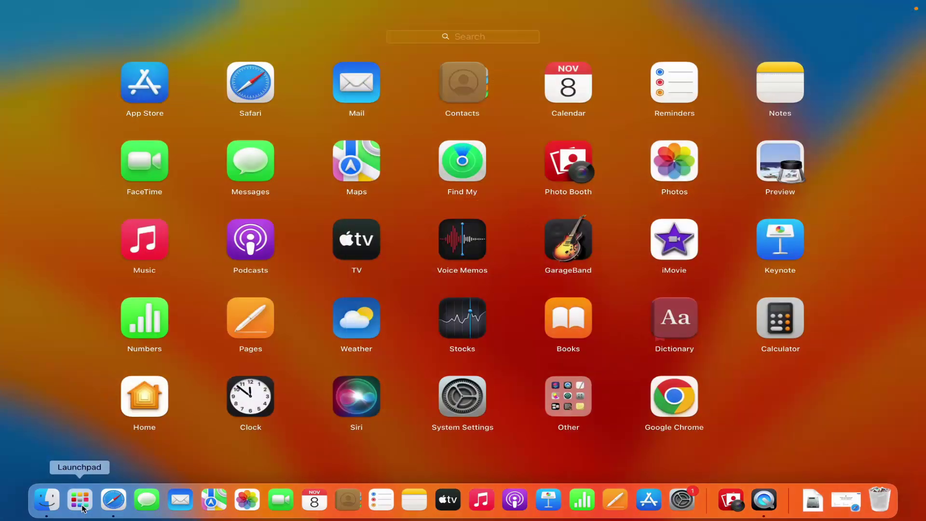
click(677, 402)
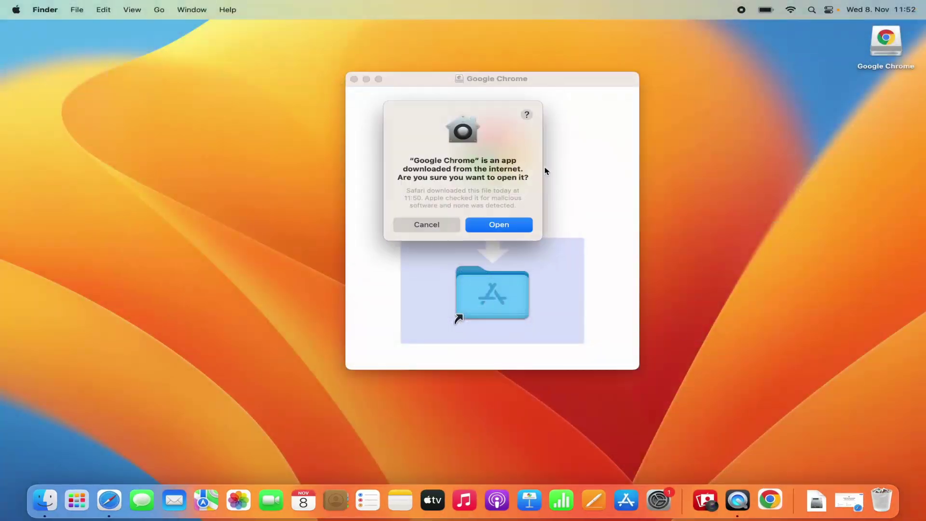
drag(502, 86, 230, 78)
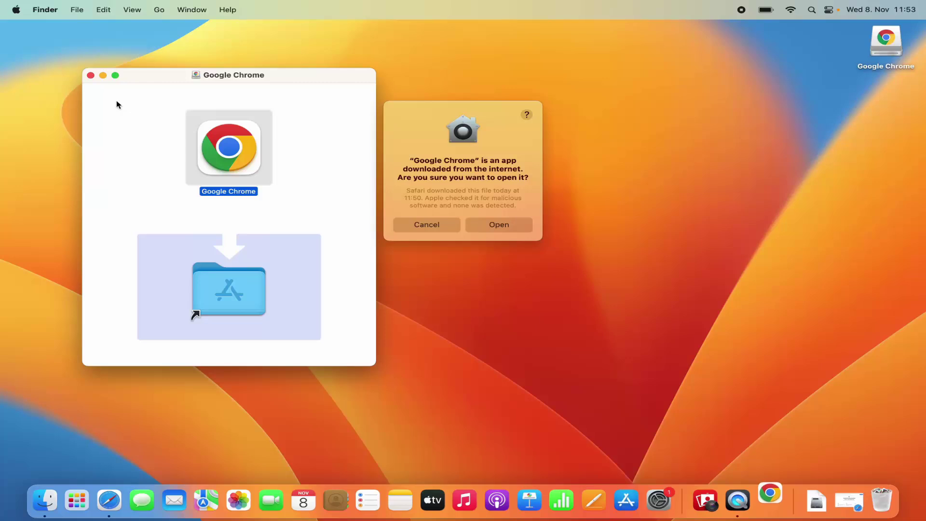
click(90, 75)
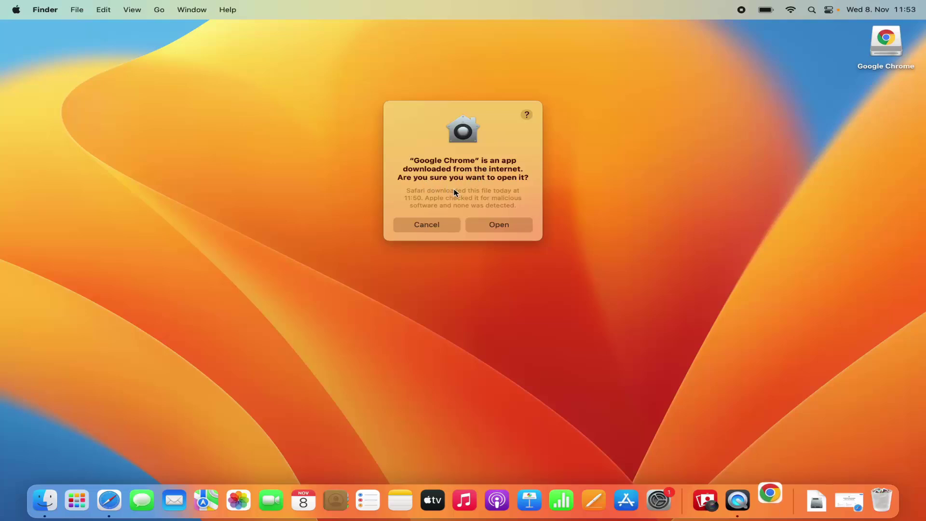
click(491, 225)
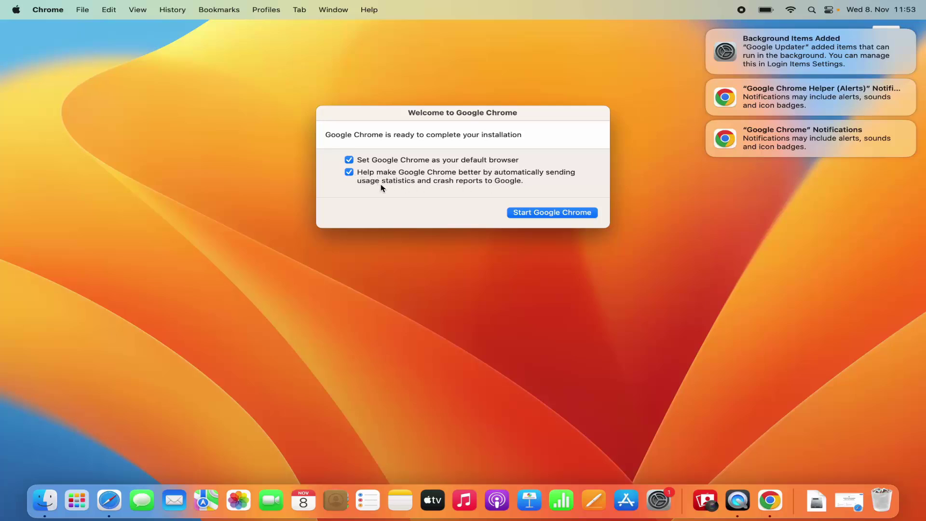
Uncheck the usage statistics and crash reports option in the Chrome welcome dialog.
click(351, 173)
Start Chrome as default browser, dismiss the three notification banners, and maximize the window.
click(540, 216)
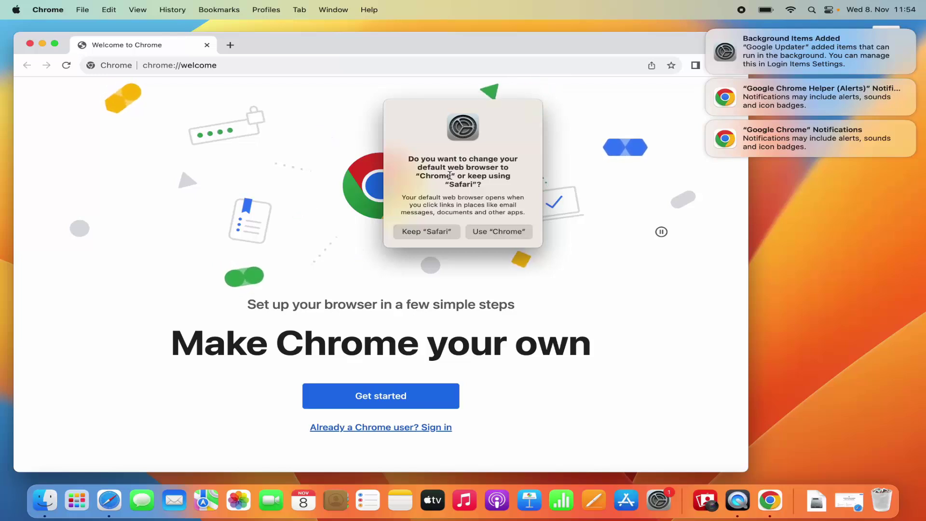
click(498, 231)
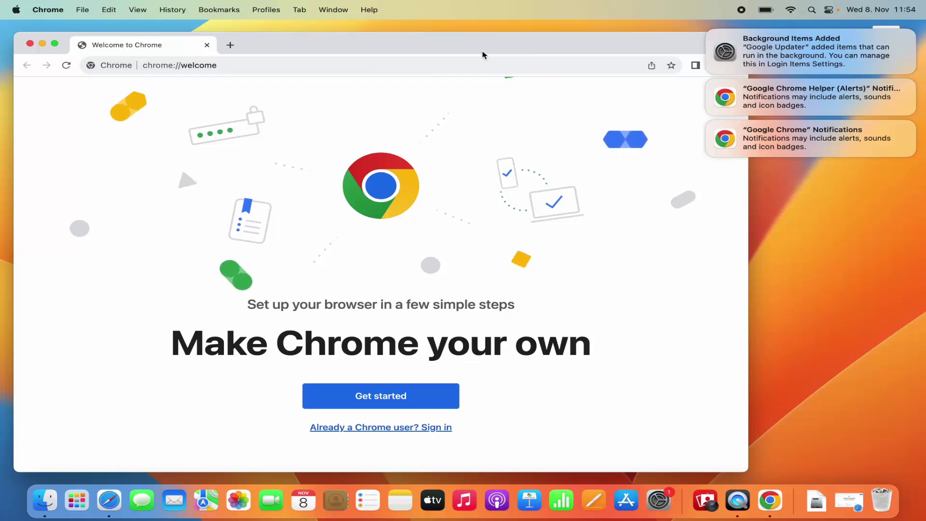
mouse_move(842, 67)
mouse_move(833, 144)
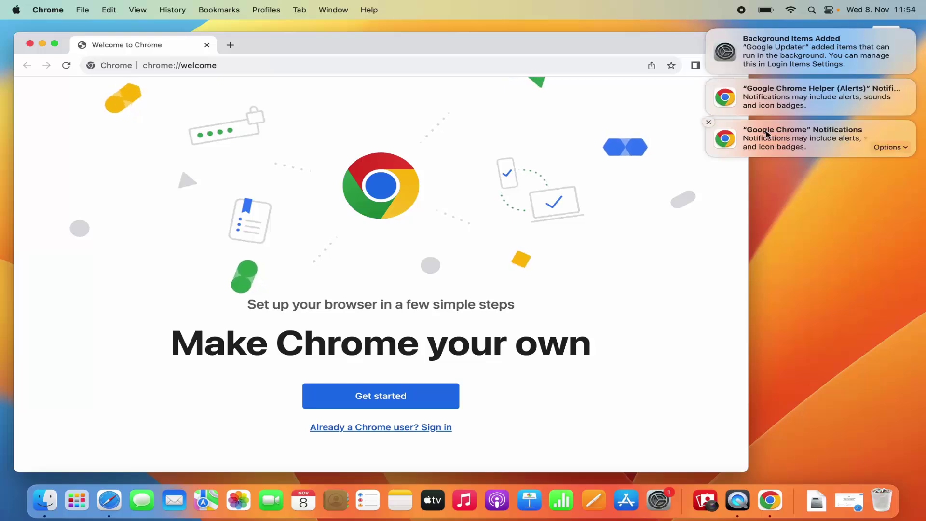
click(708, 121)
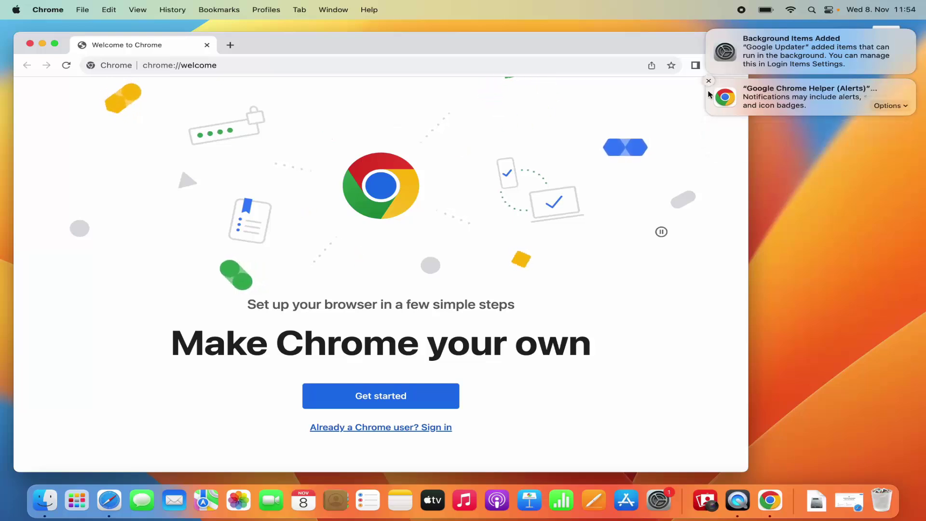
click(708, 81)
mouse_move(708, 58)
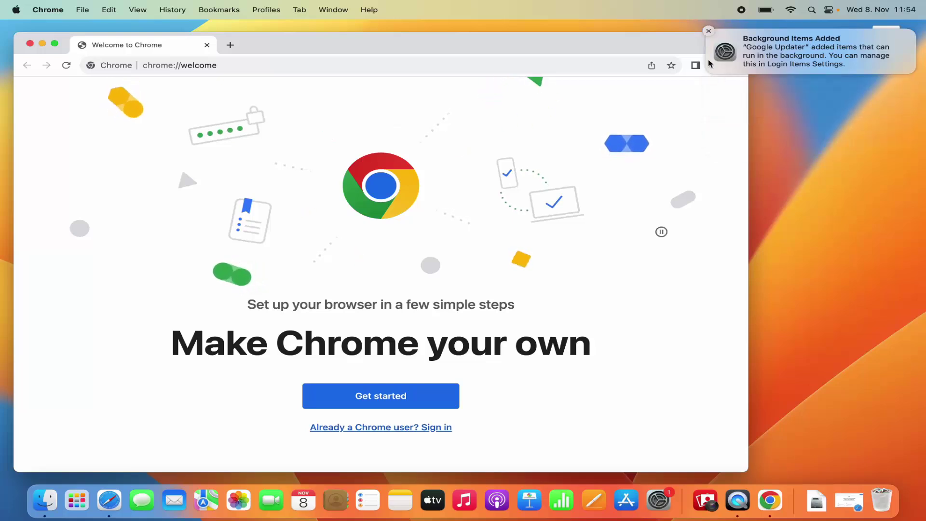
click(709, 32)
double_click(672, 37)
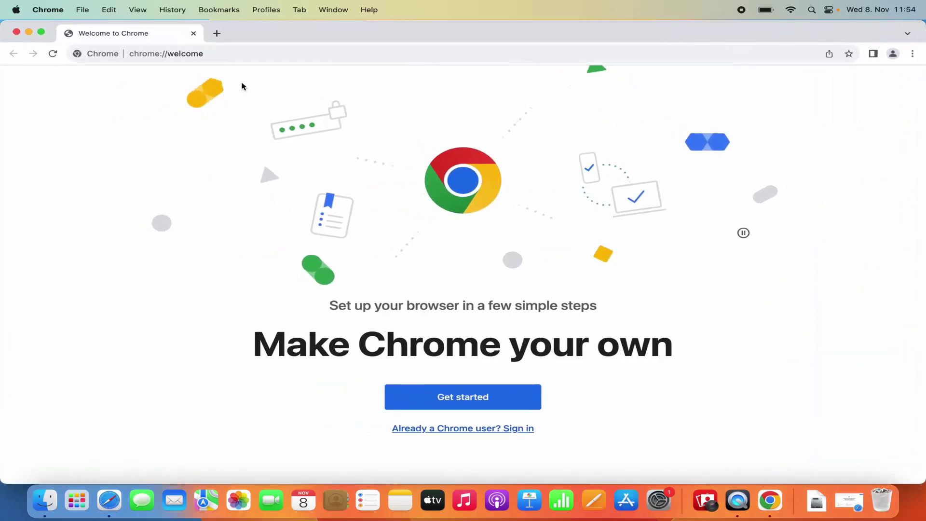
Quit Chrome with Cmd+Q and set its Dock icon to Keep in Dock.
key(super+q)
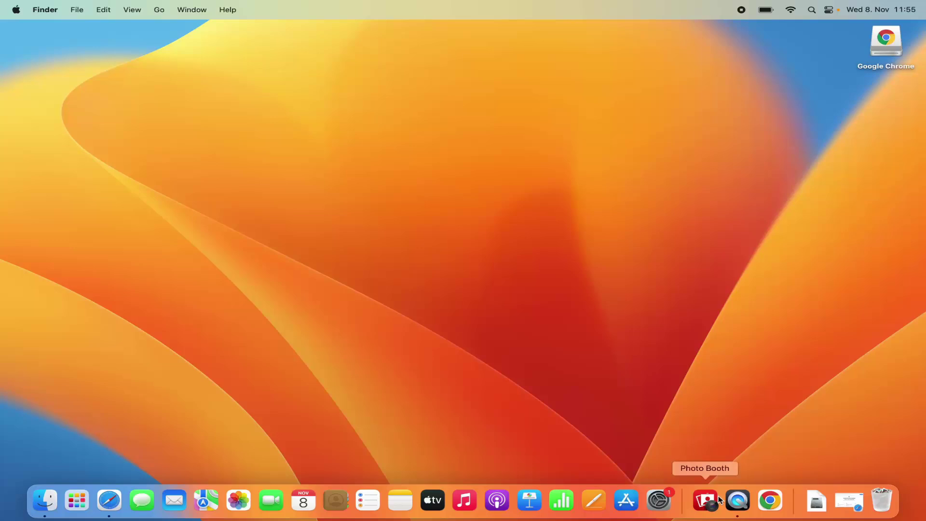
right_click(772, 500)
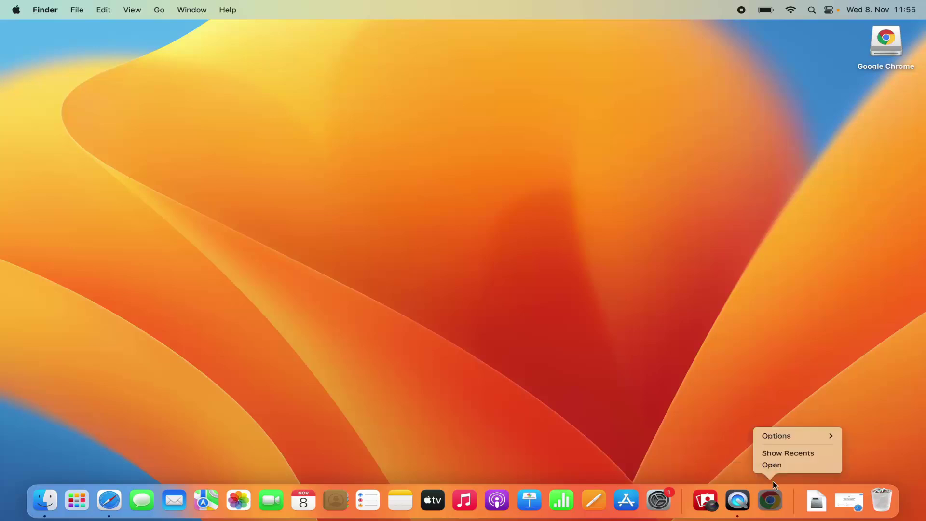
mouse_move(777, 437)
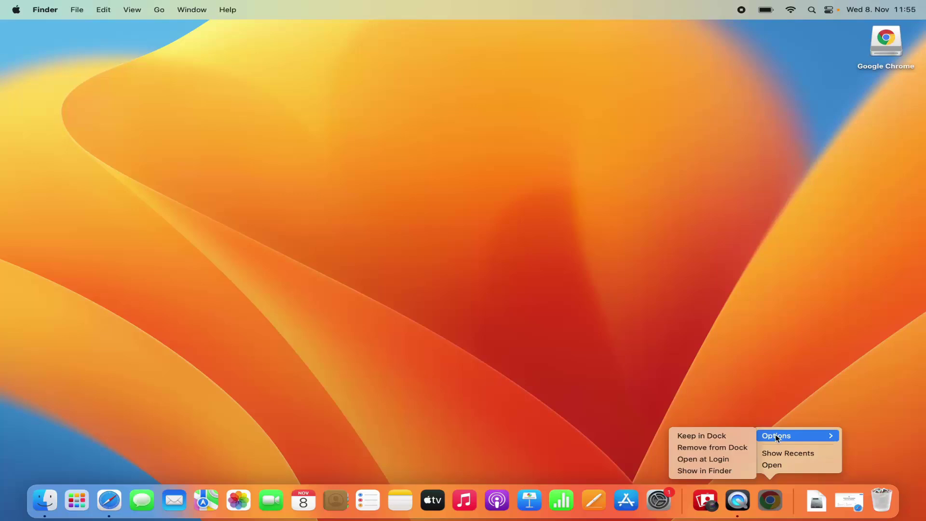
click(722, 436)
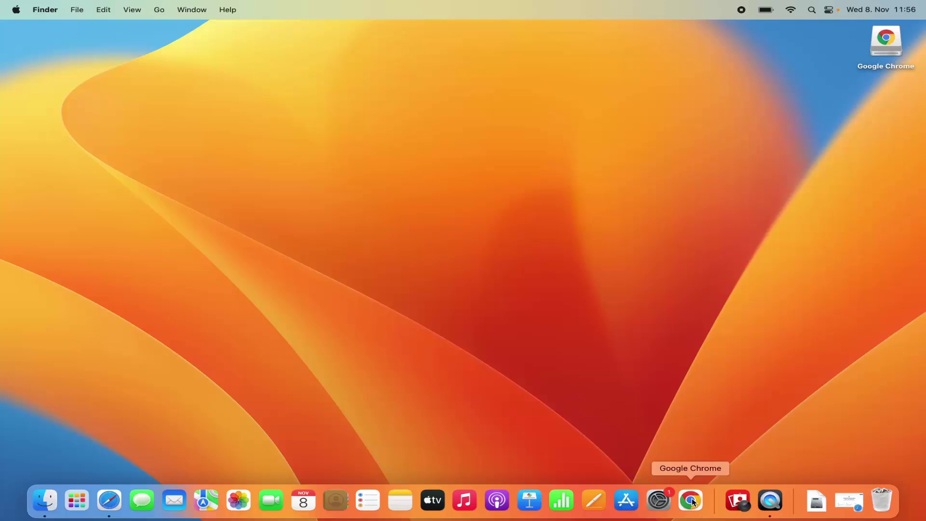
Remove Chrome from the Dock and eject the 'Google Chrome' disk image from the desktop.
drag(692, 501, 891, 73)
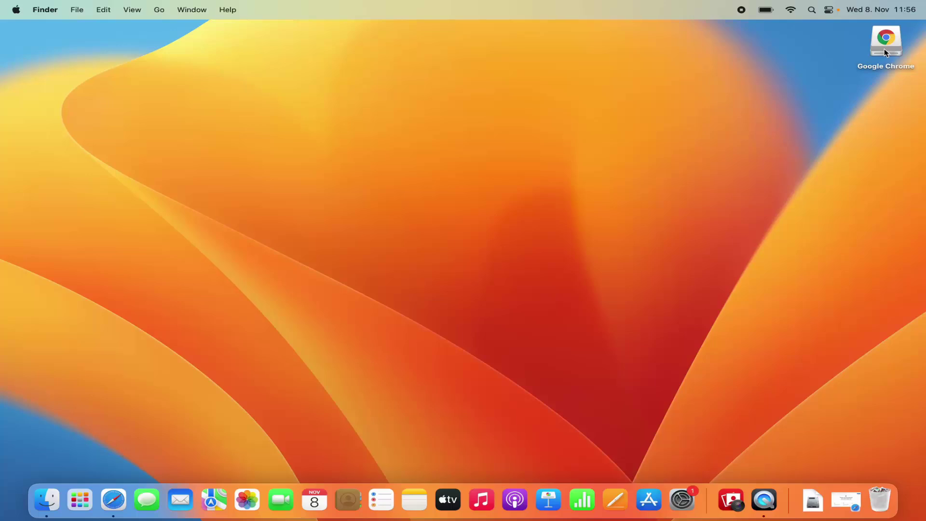
right_click(885, 48)
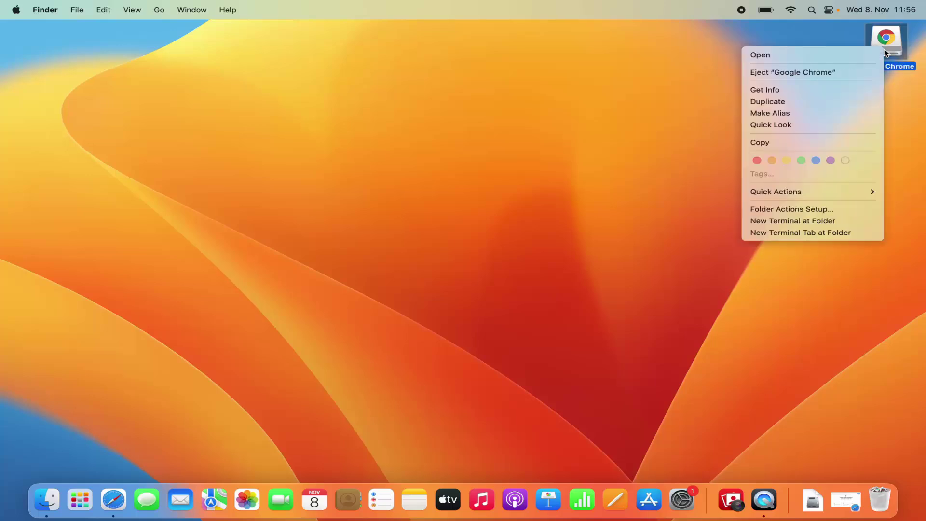
click(793, 78)
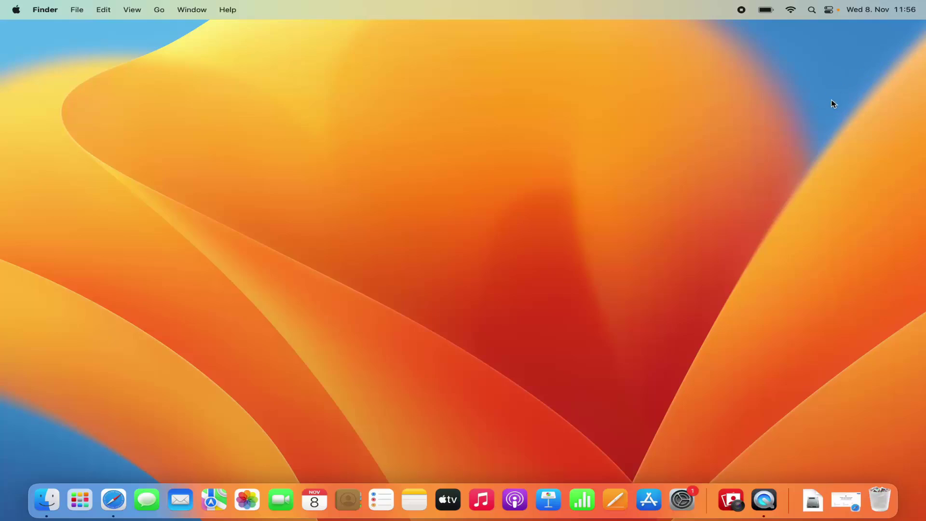
click(77, 504)
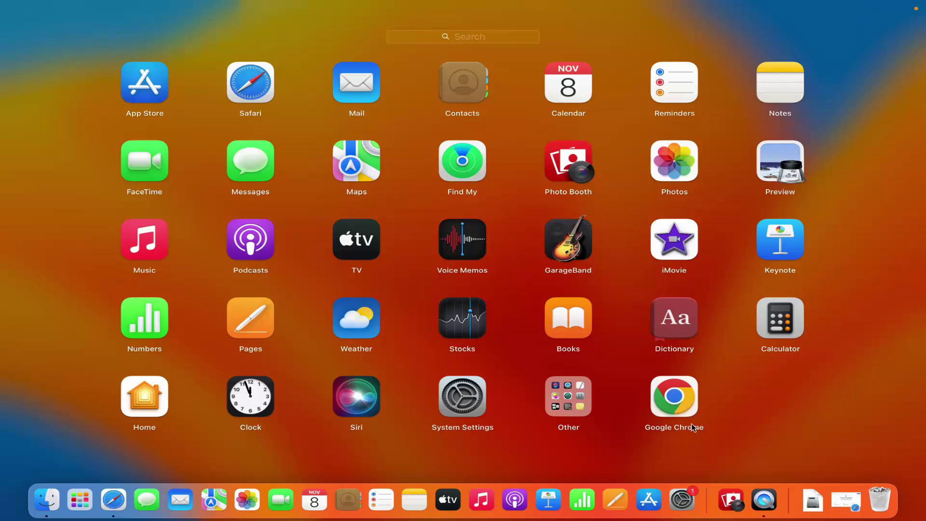
click(731, 429)
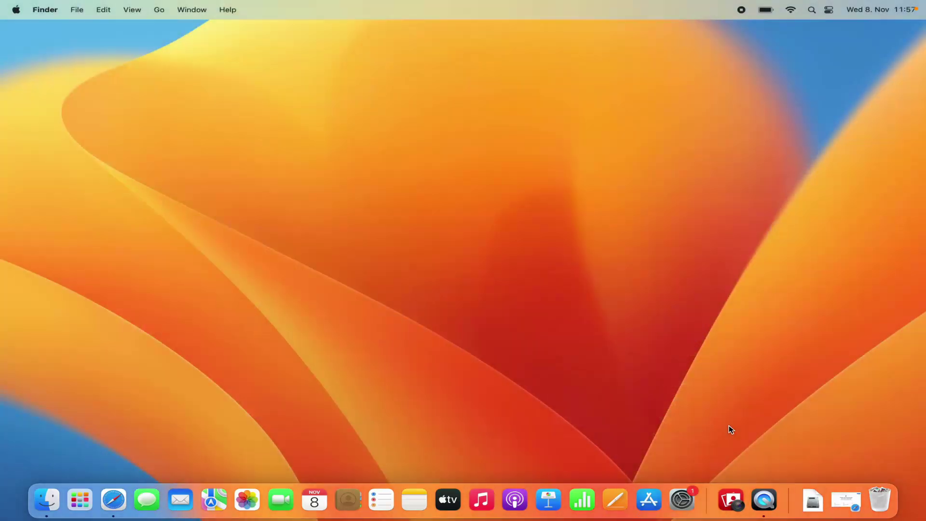